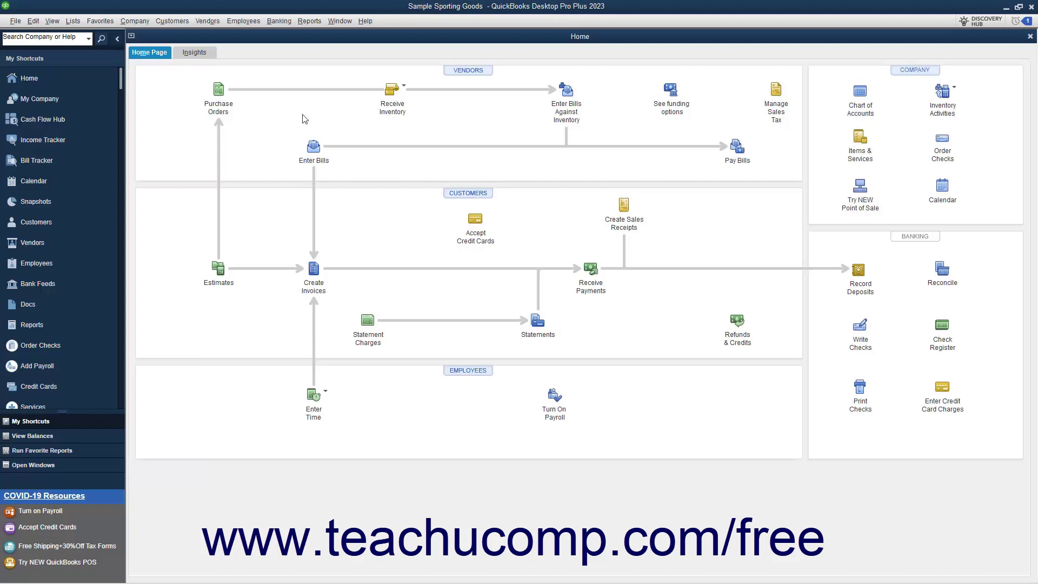
- Open the Participating Financial Institutions directory from Banking > Bank Feeds
left_click(277, 21)
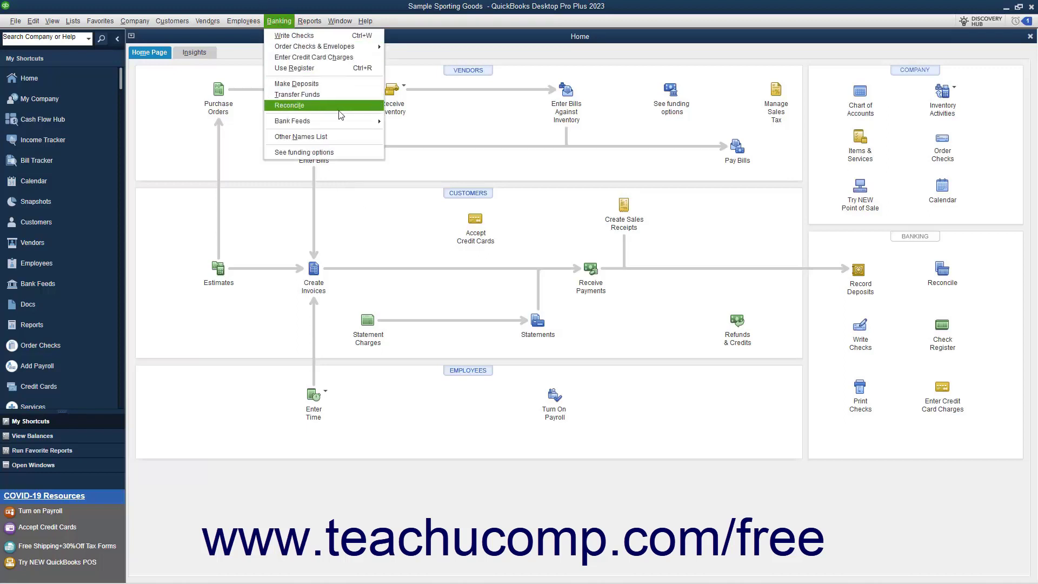
mouse_move(345, 122)
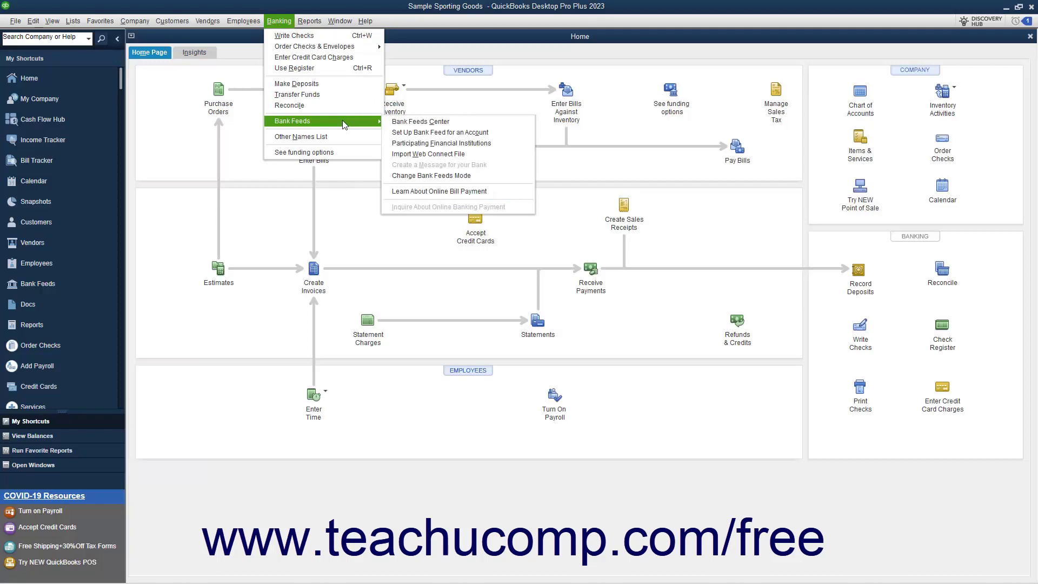
left_click(423, 144)
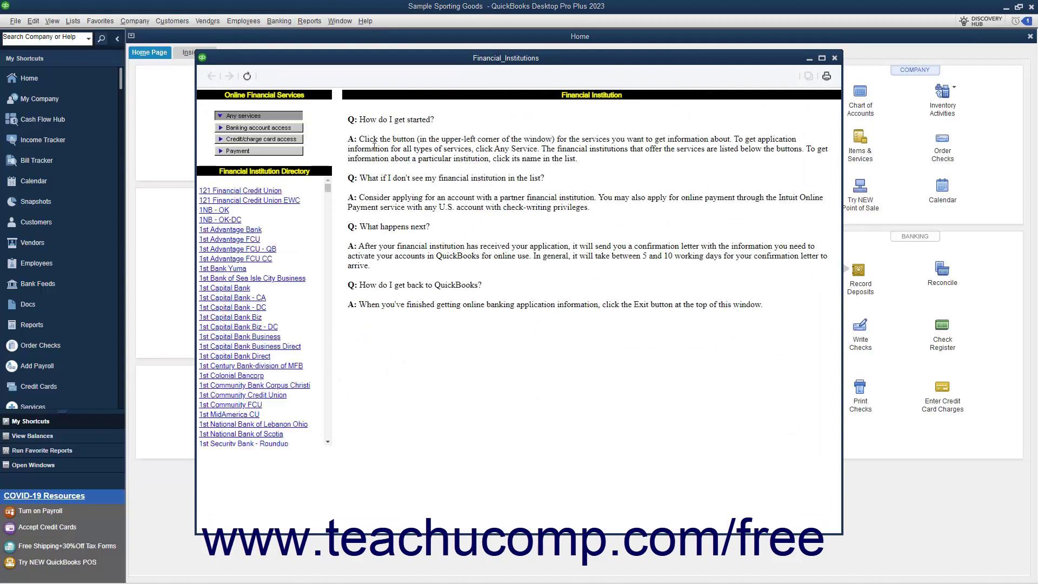
- Filter the directory to institutions offering Payment services and scroll through the list
left_click(265, 152)
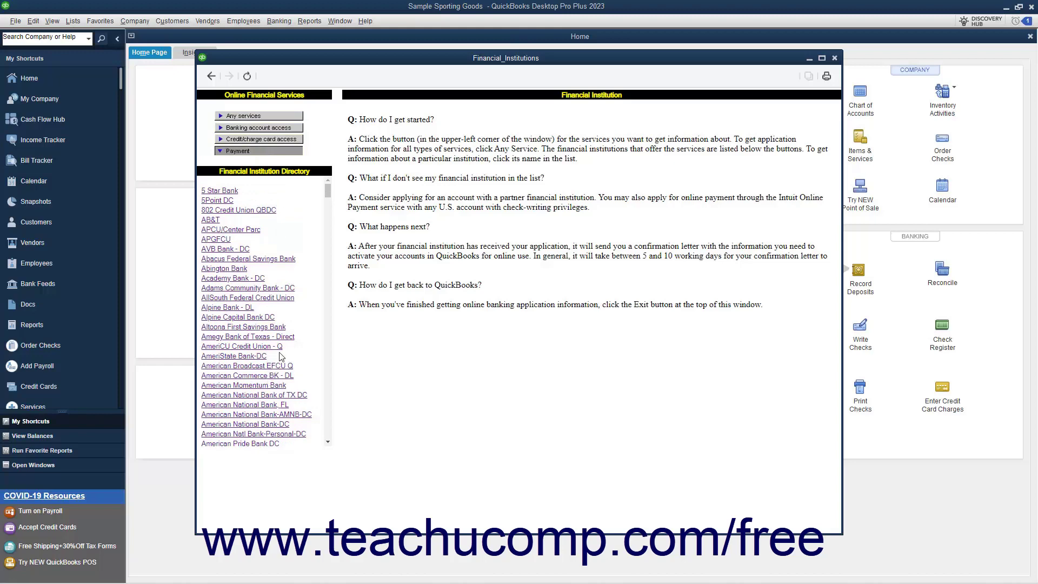
scroll(280, 354, "down", 2)
scroll(280, 354, "down", 20)
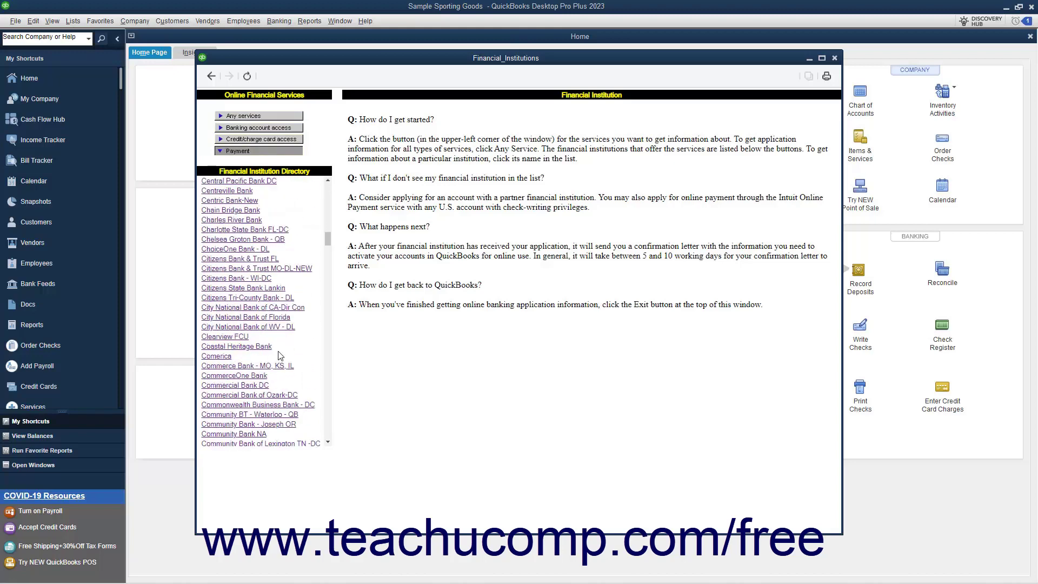
scroll(279, 354, "down", 12)
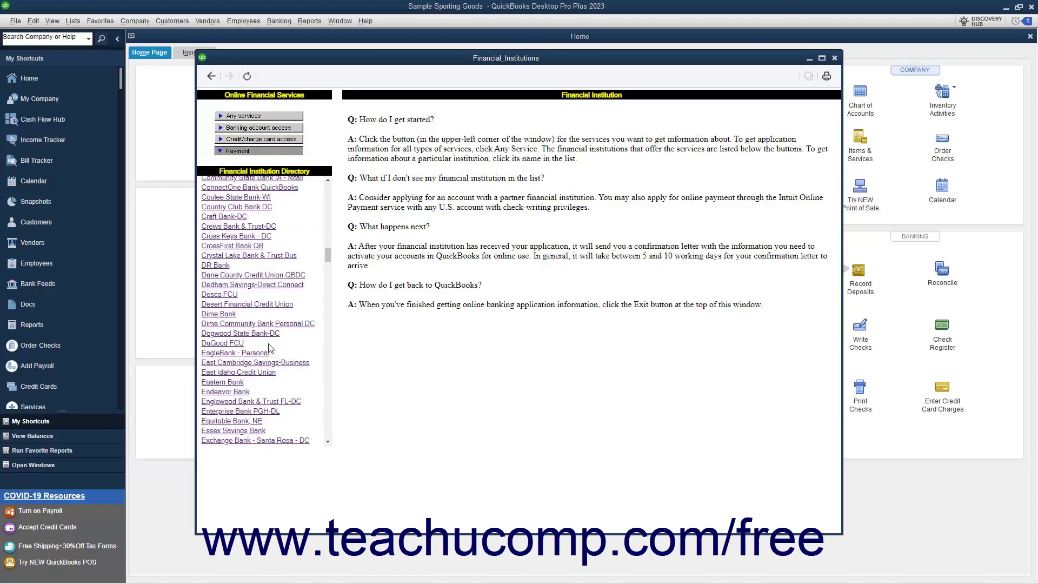
- Show DuGood FCU's details, including its Payments support and Direct and Web Connect methods
left_click(241, 345)
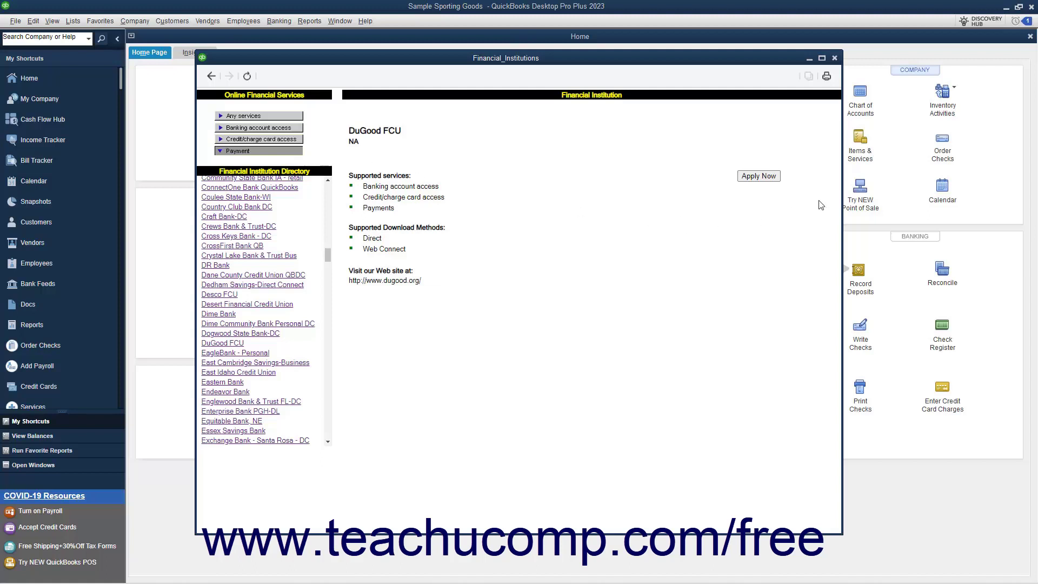
- Close the institutions directory and start Set Up Bank Feed for an Account
left_click(834, 58)
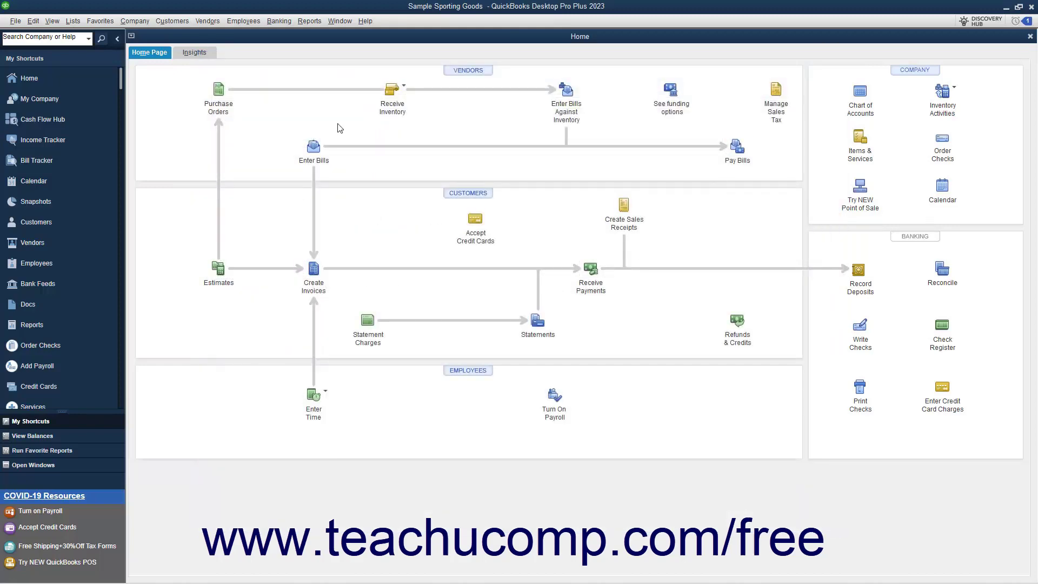
left_click(280, 23)
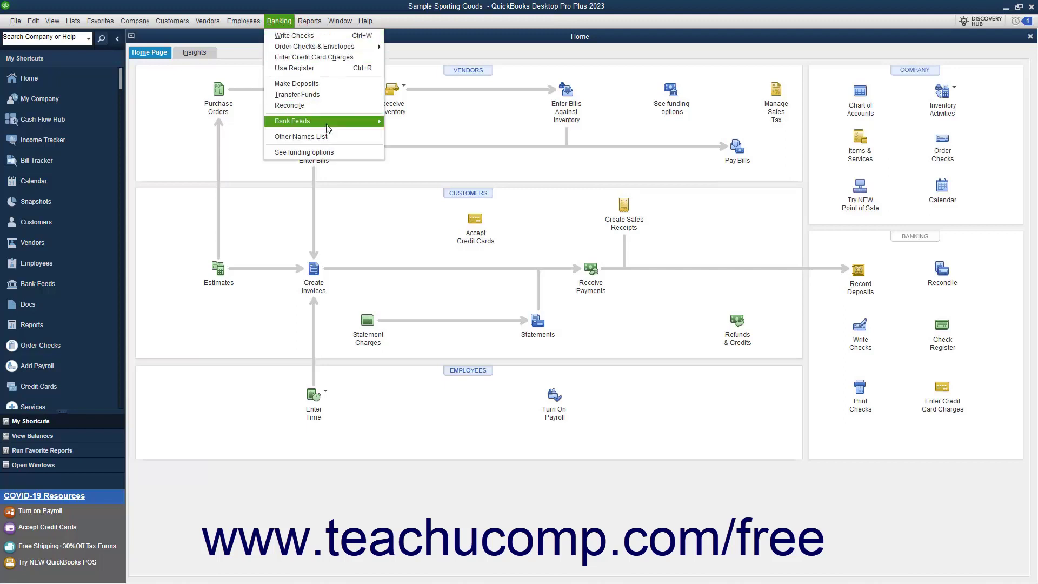
mouse_move(326, 125)
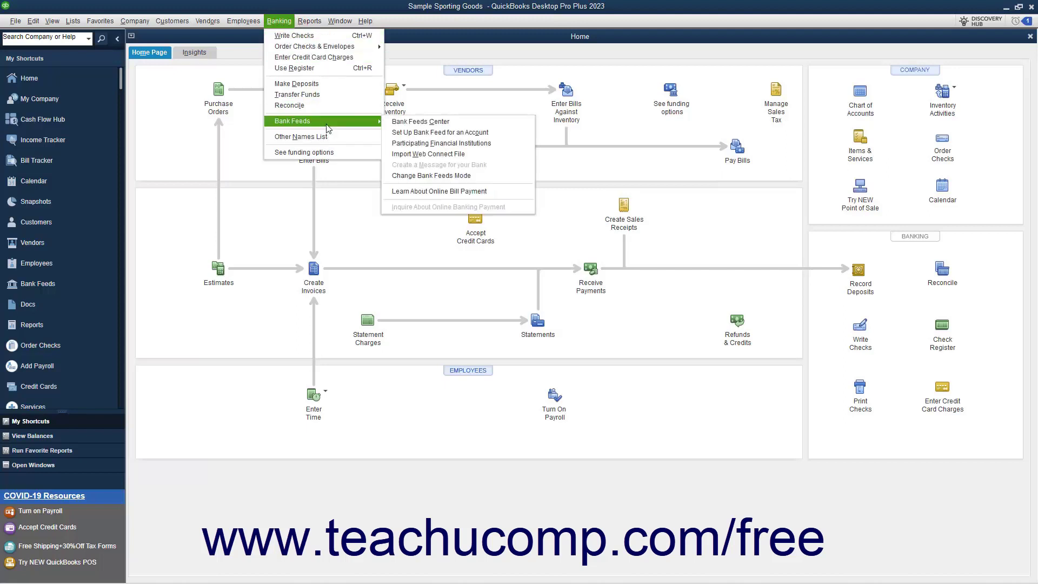
left_click(395, 133)
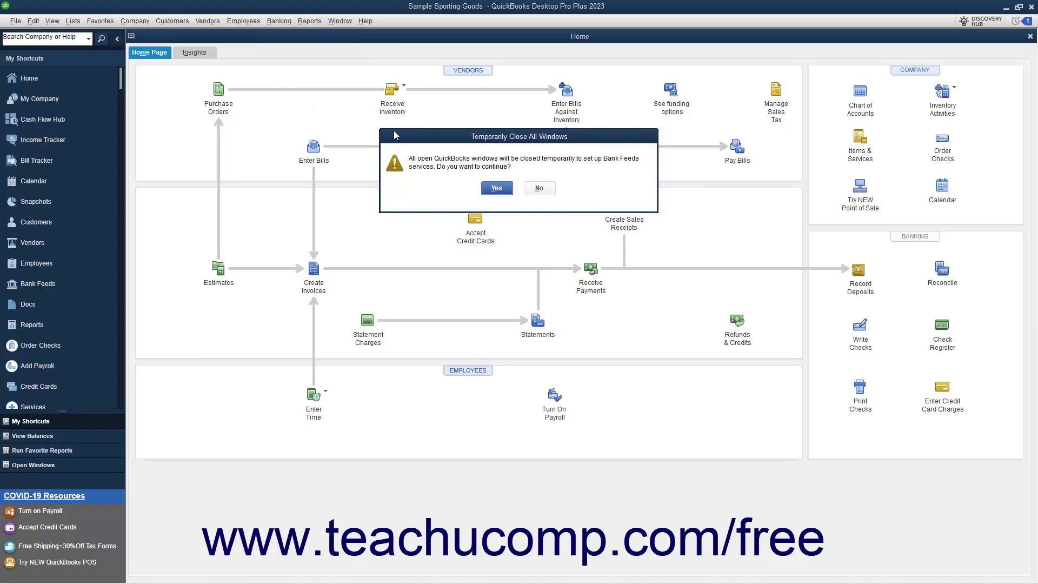
- Agree to close all windows, search 'Amer' and pick American Express as the bank
left_click(492, 187)
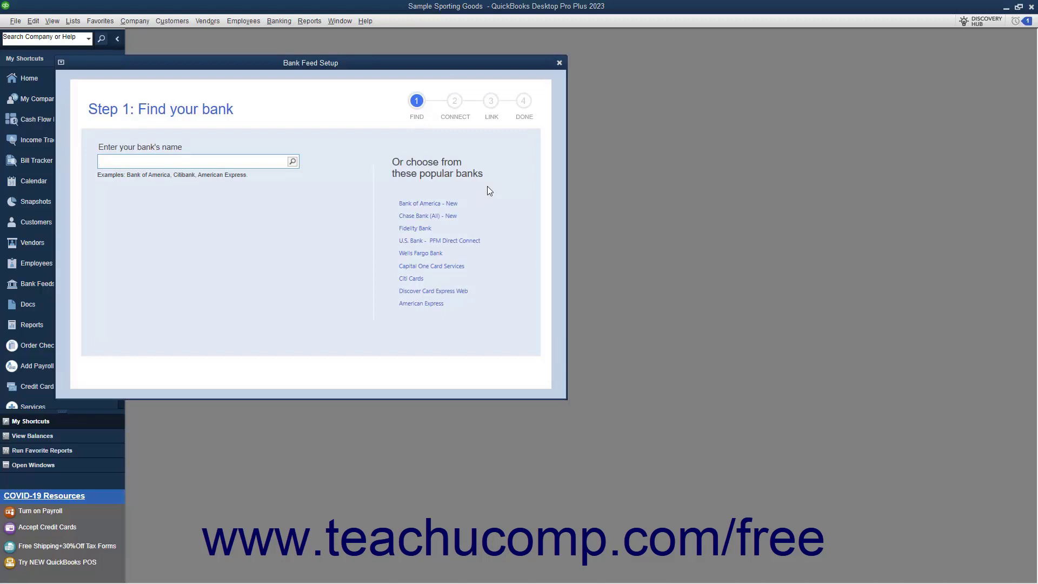
left_click(234, 158)
type("Amer")
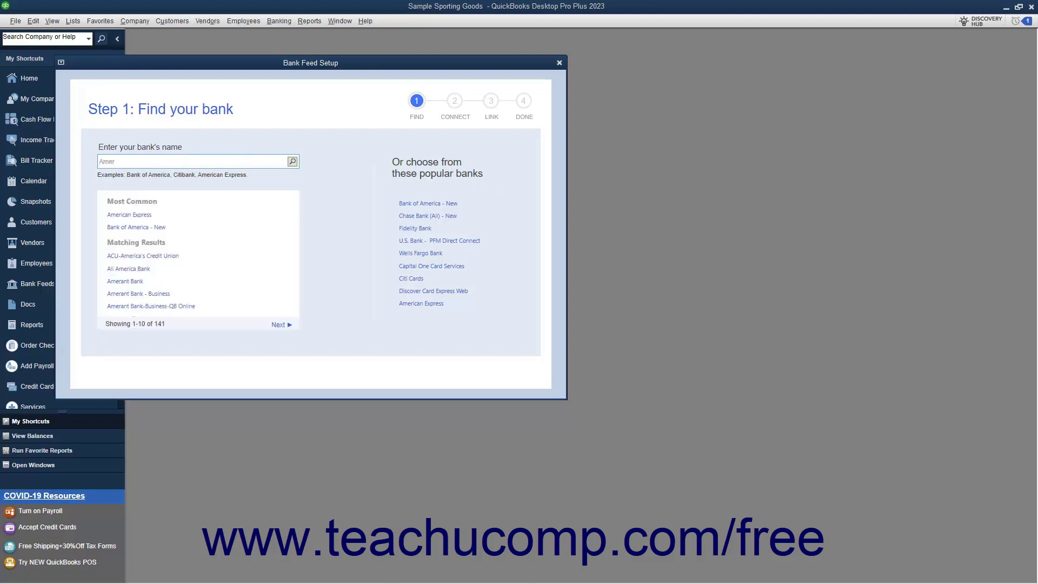
left_click(147, 216)
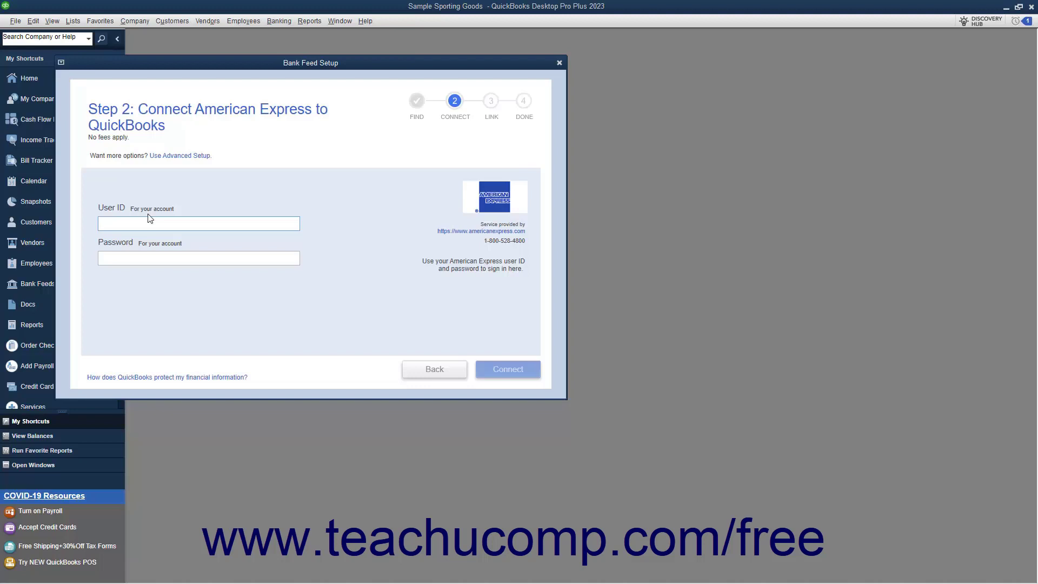
- Abandon the American Express sign-in and close Bank Feed Setup without connecting
left_click(150, 219)
left_click(559, 63)
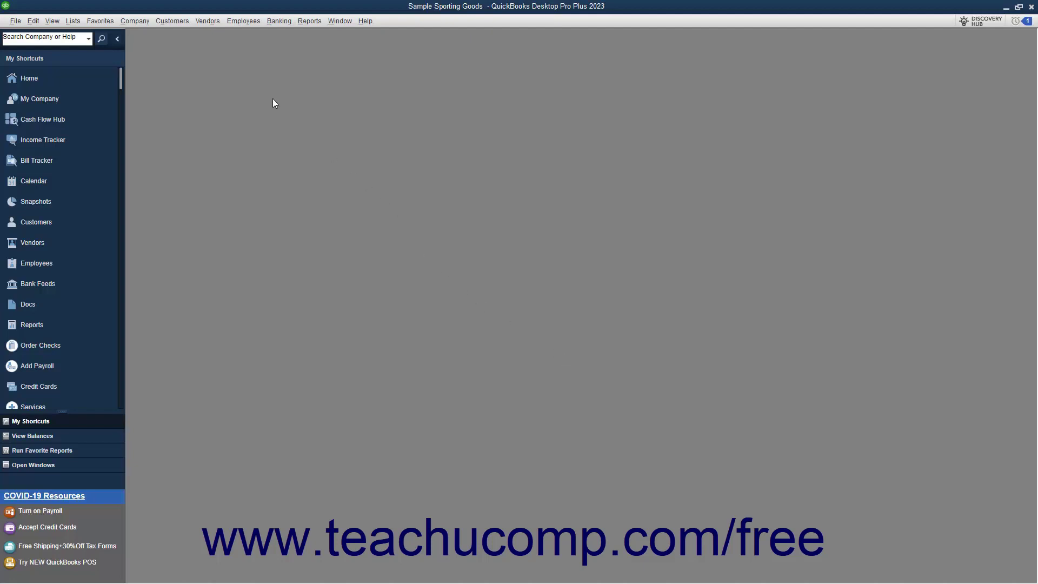
- Import the Web Connect file activity.qbo from QuickBooks Banking Samples > AMEX Blue
left_click(279, 21)
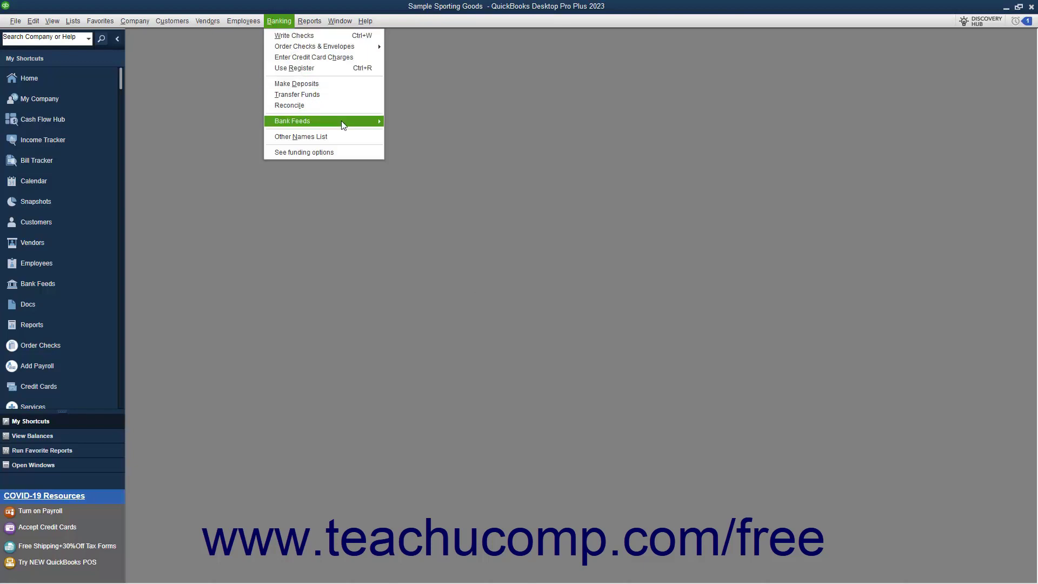
mouse_move(379, 126)
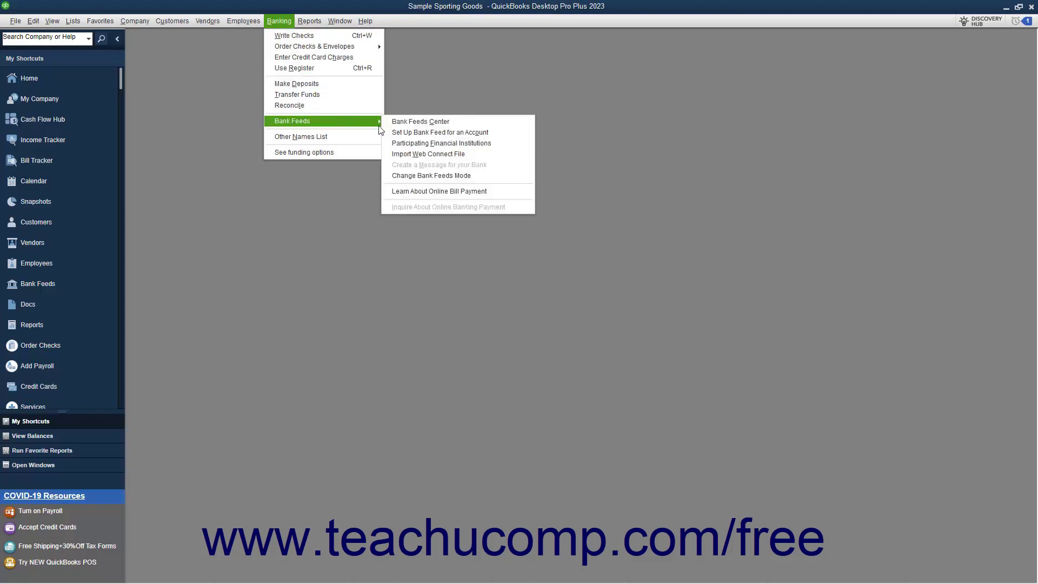
left_click(435, 154)
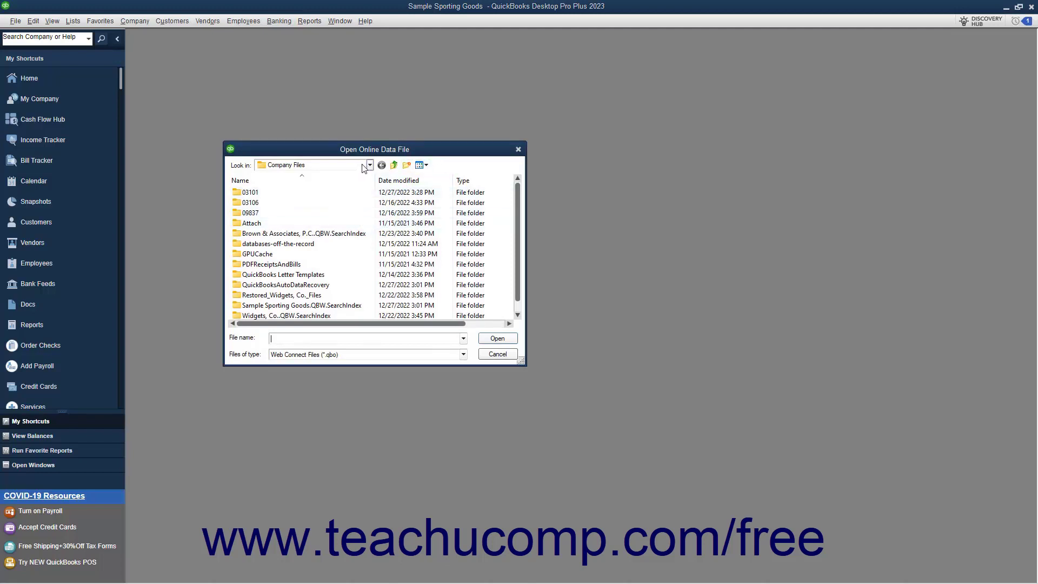
left_click(381, 165)
double_click(308, 274)
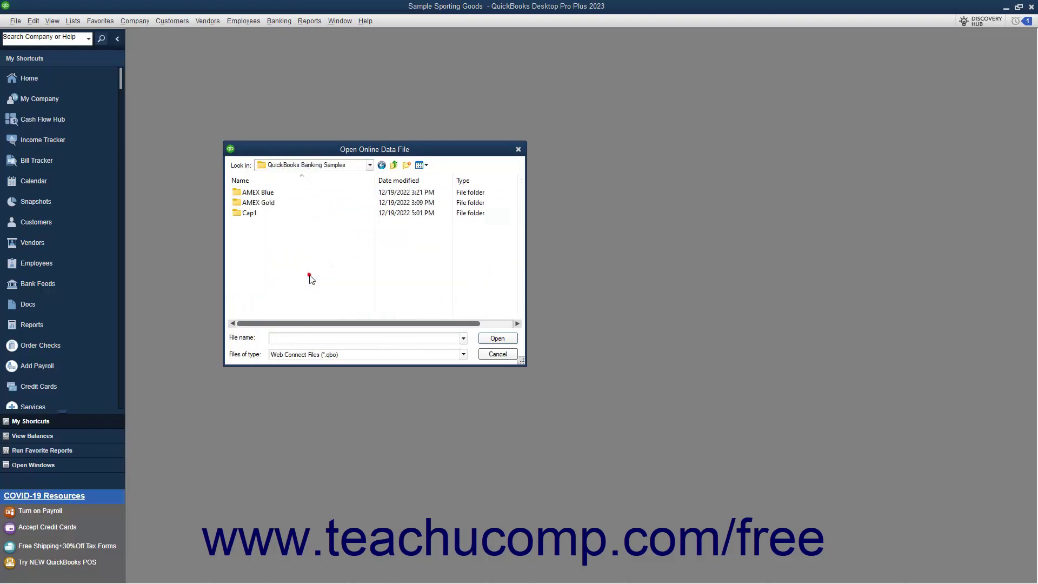
double_click(276, 195)
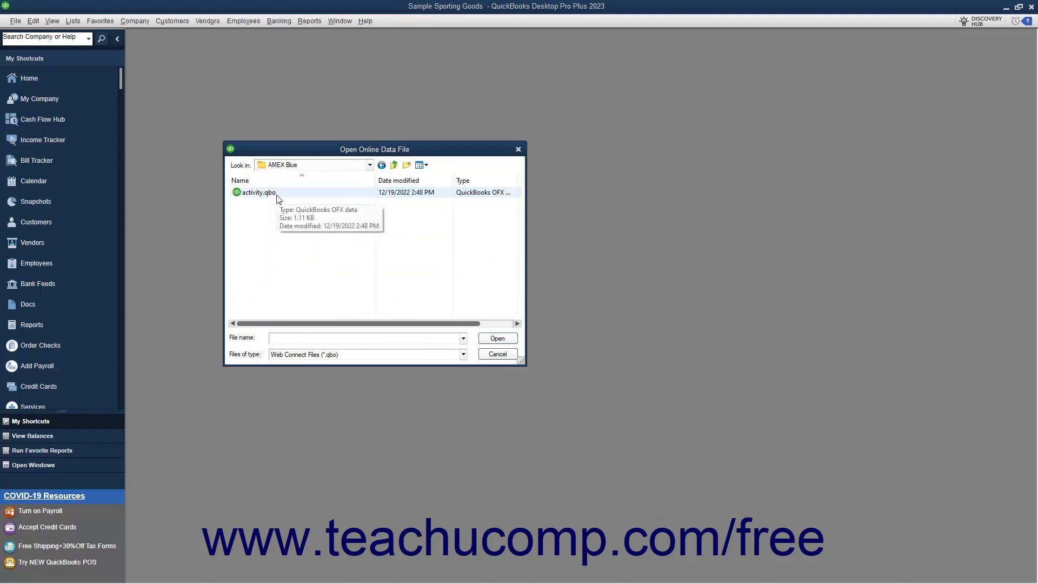
double_click(276, 194)
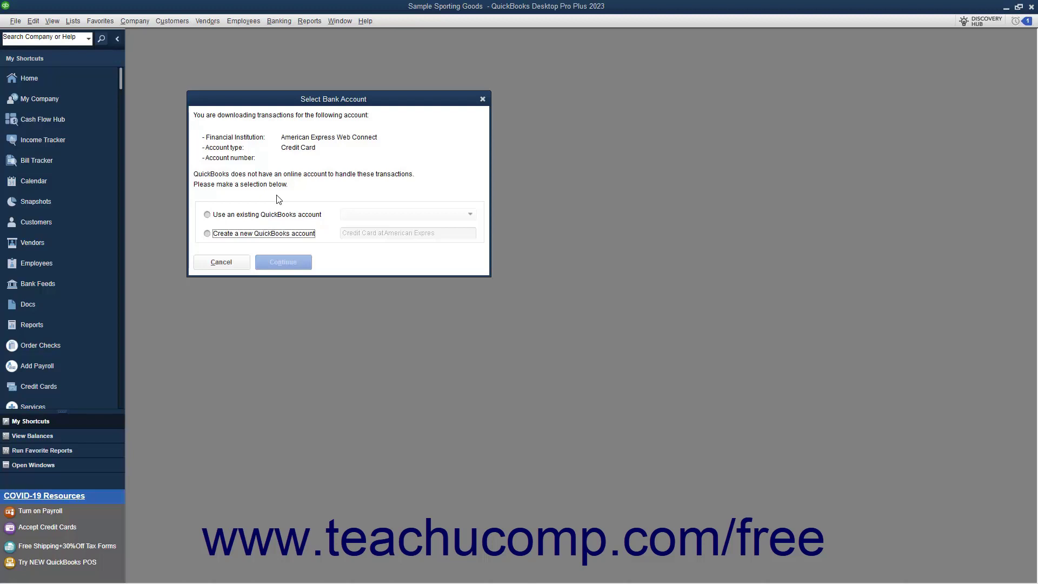
- Send the imported transactions to a new QuickBooks account named 'AMEX- Blue' rather than an existing one
left_click(235, 217)
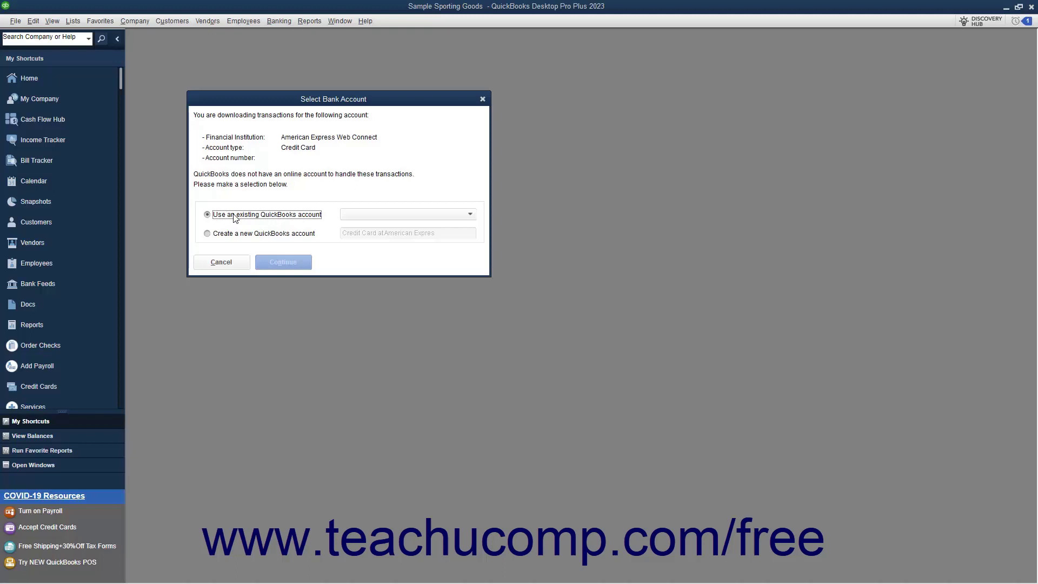
left_click(430, 216)
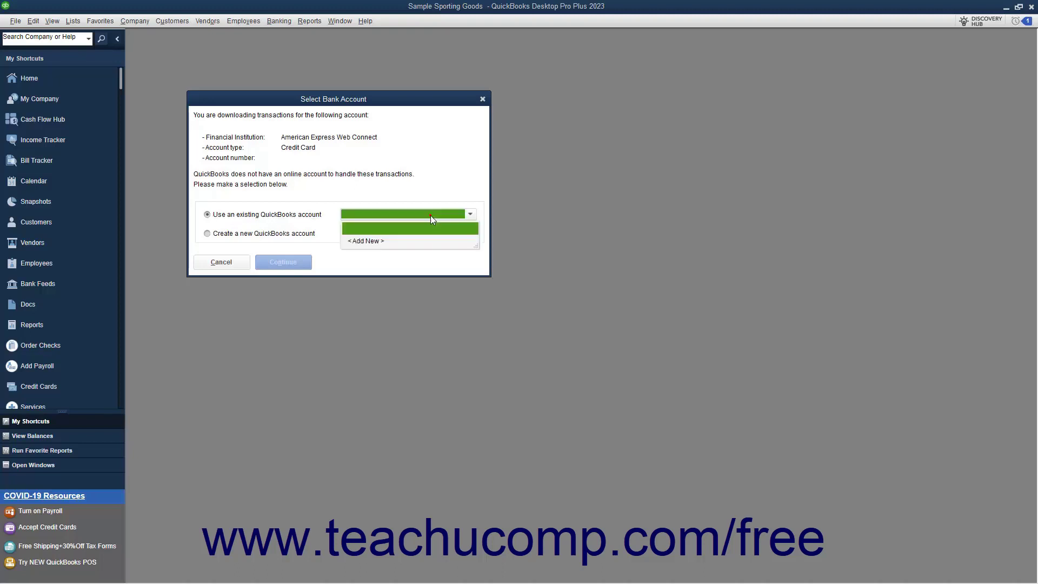
left_click(430, 215)
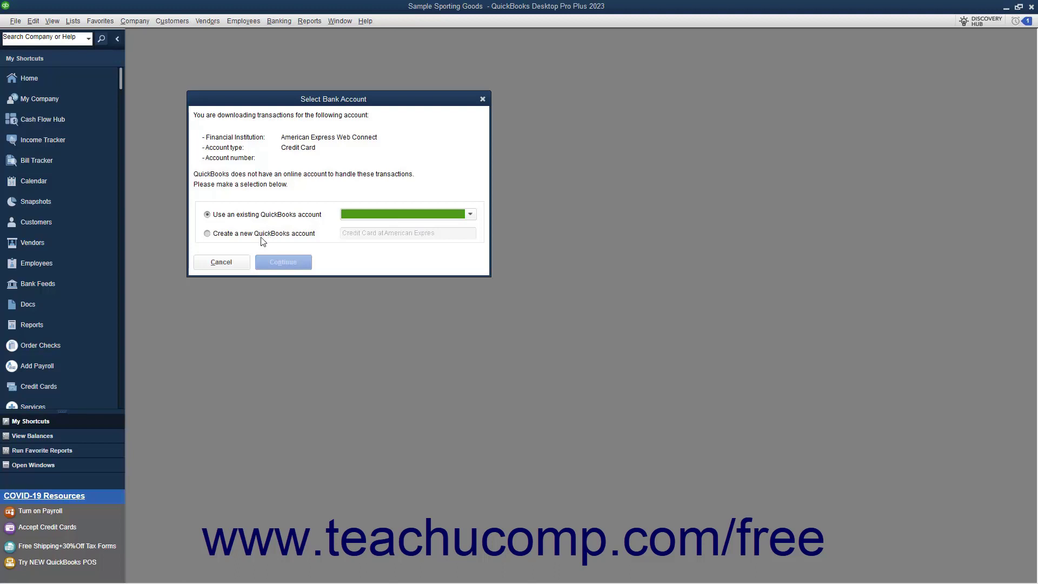
left_click(248, 238)
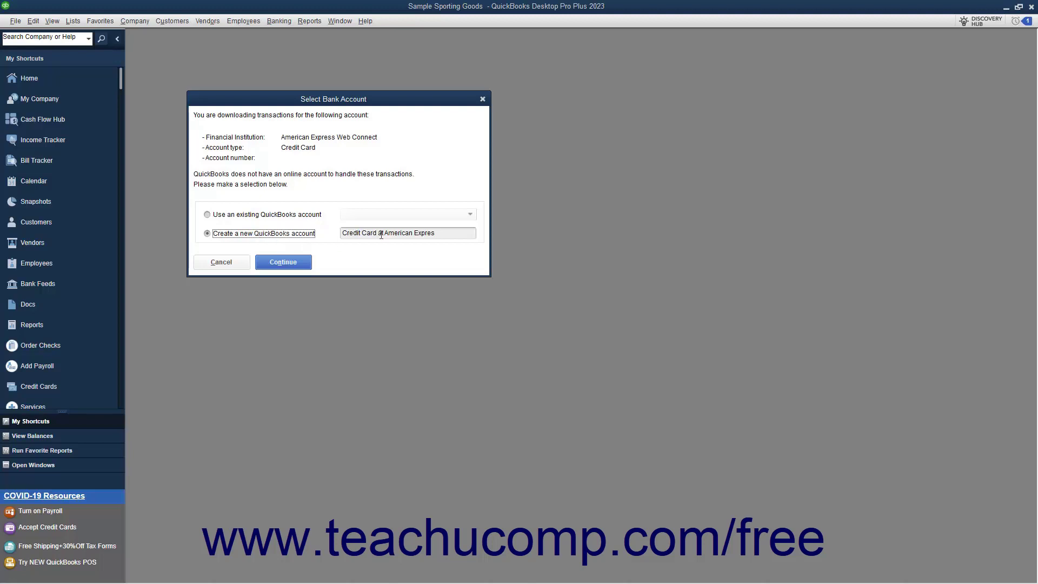
left_click(442, 233)
type("AMEX- Blue")
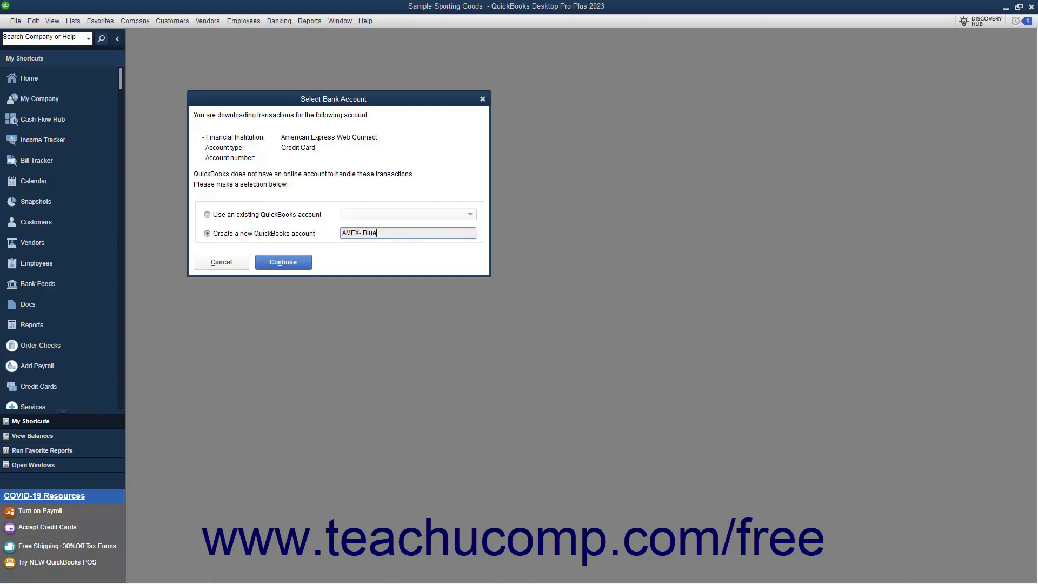
- Confirm the AMEX- Blue account, acknowledge the import and skip the Advanced Bank Feeds offer
left_click(291, 265)
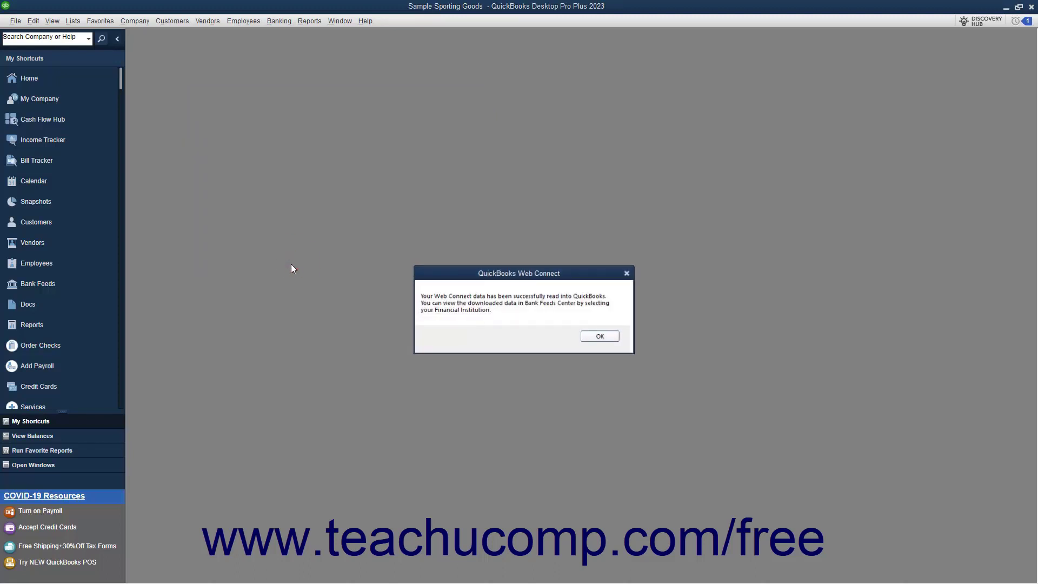
left_click(591, 337)
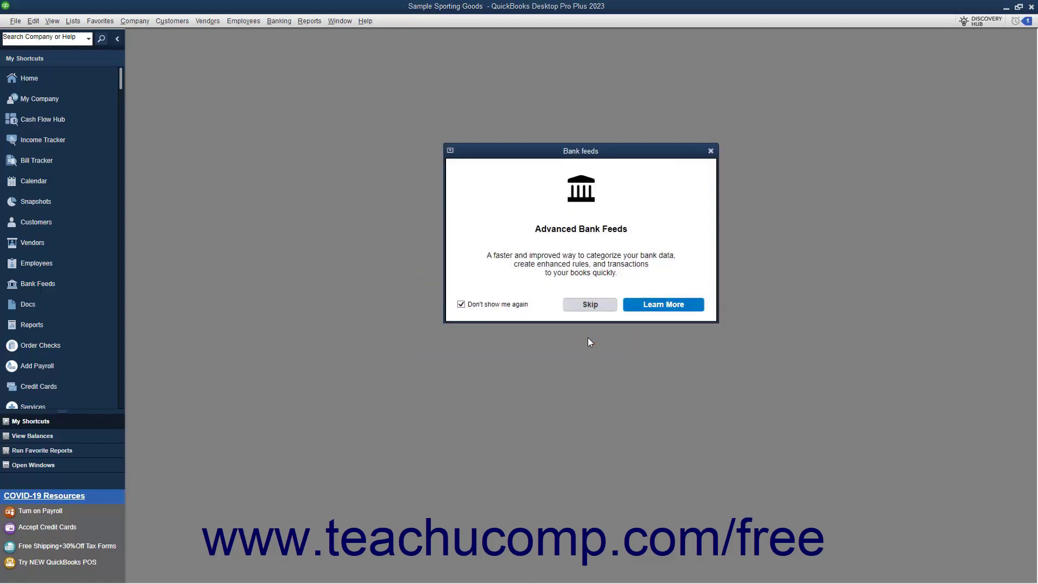
left_click(602, 303)
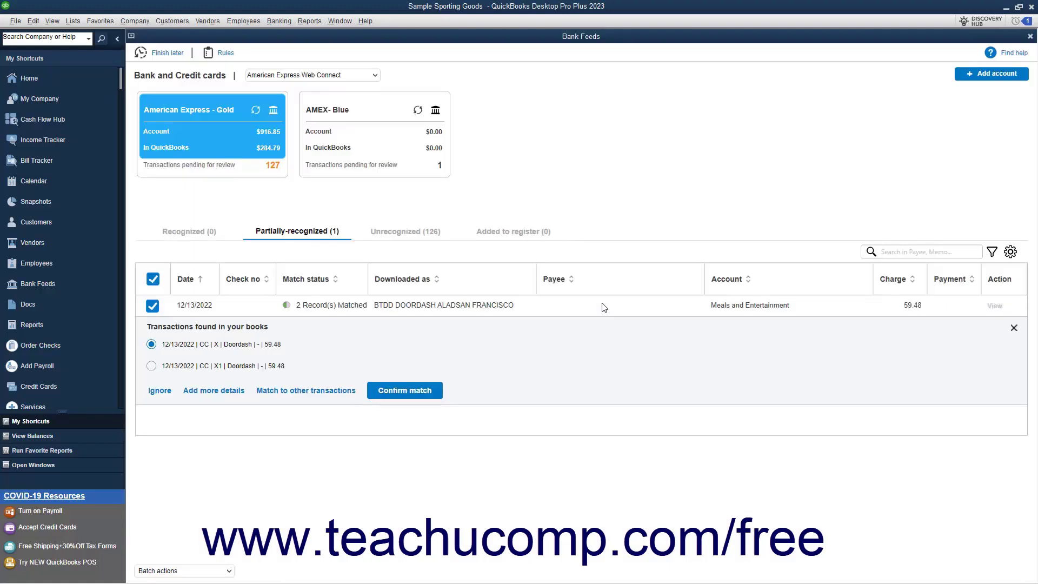